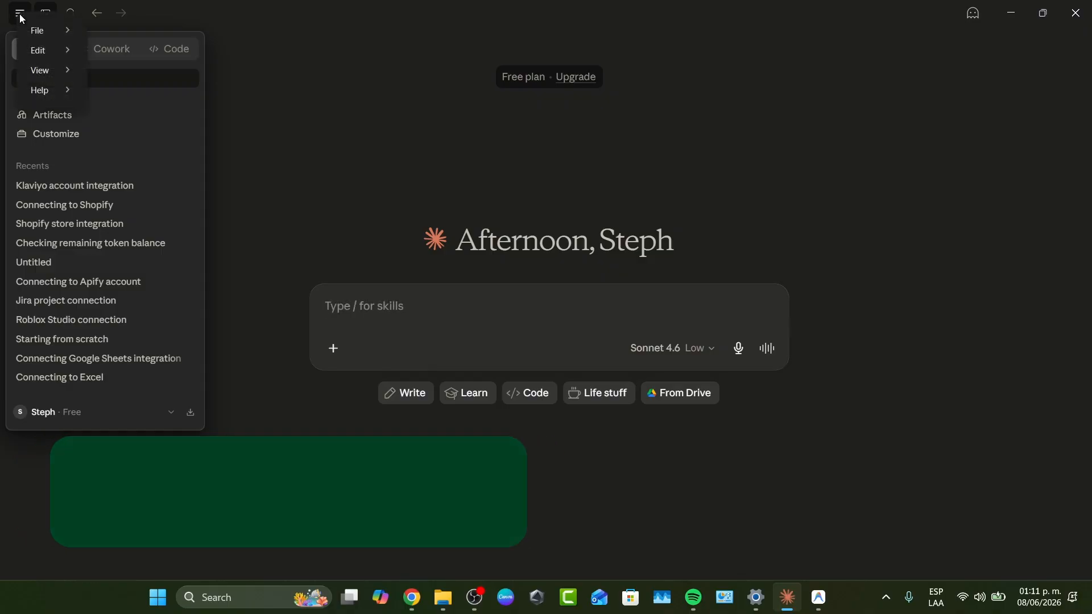
Log out of the current Claude account and choose the second listed Google account to sign back in.
left_click(78, 411)
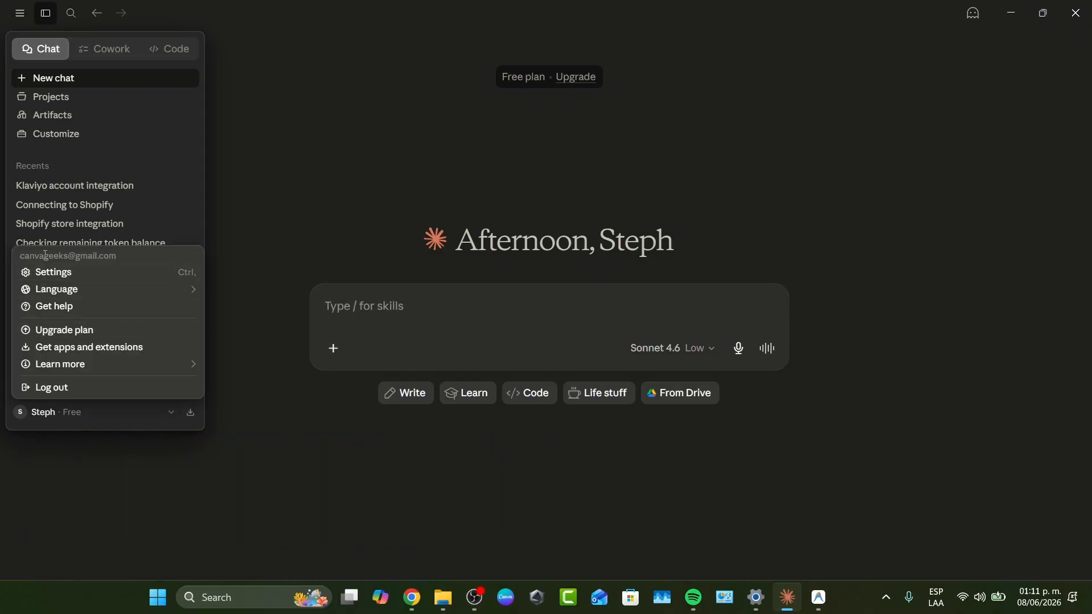
left_click(57, 387)
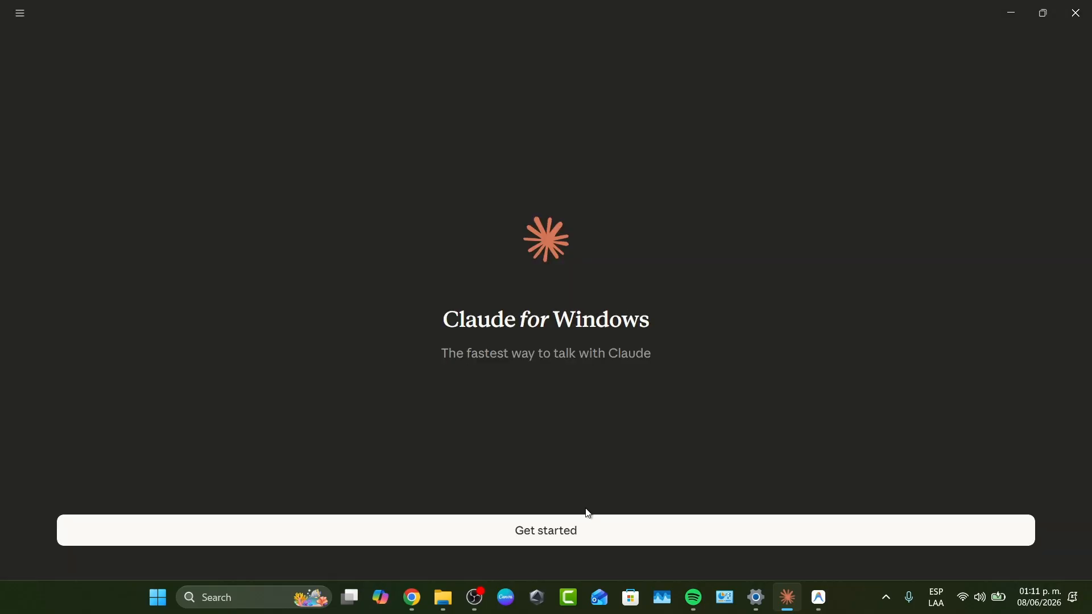
left_click(581, 519)
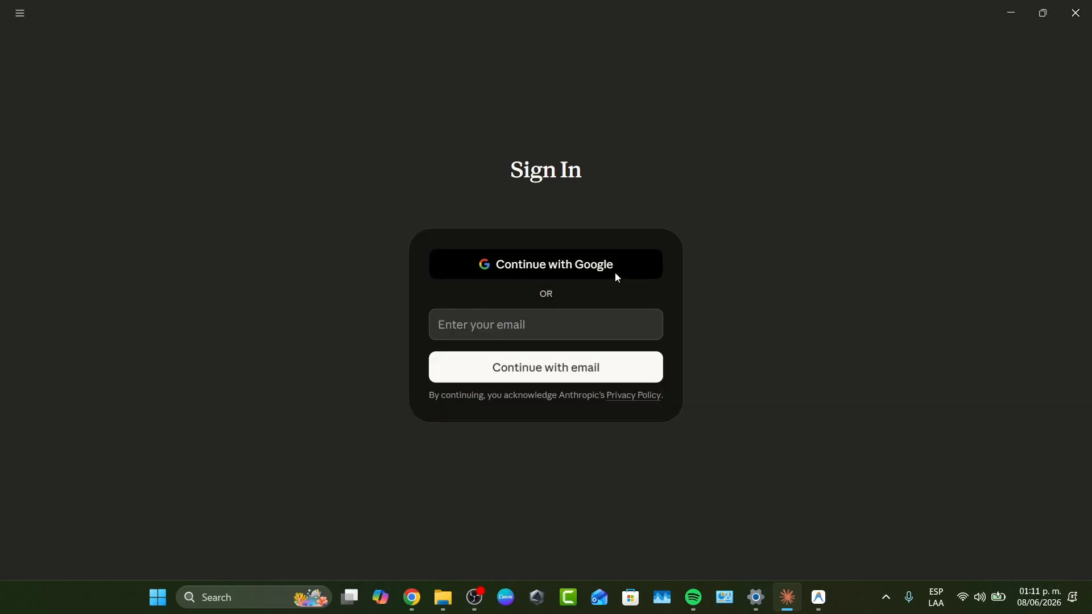
left_click(617, 278)
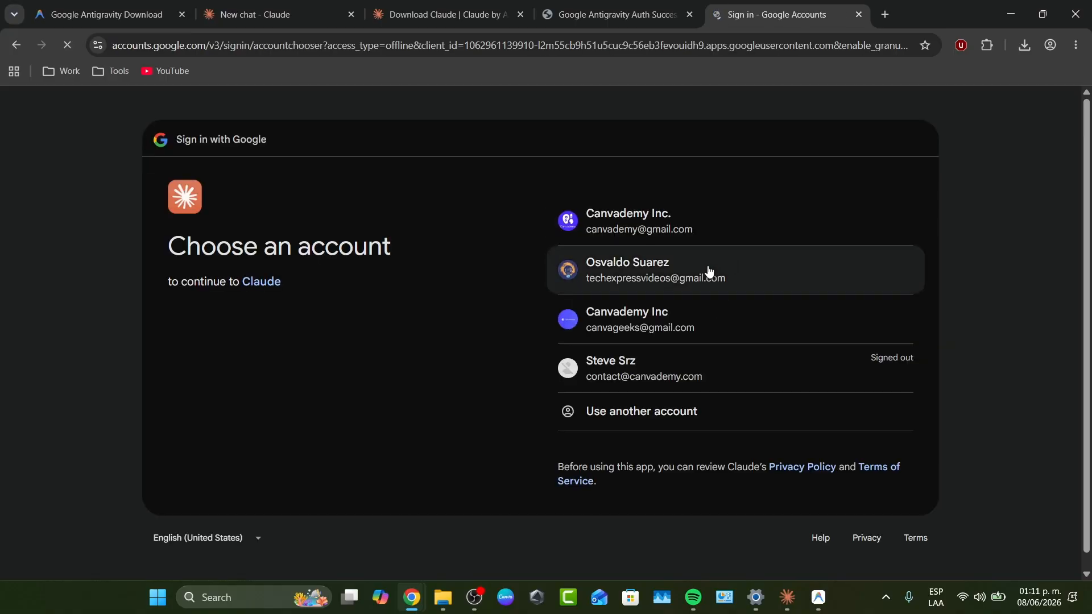
left_click(708, 274)
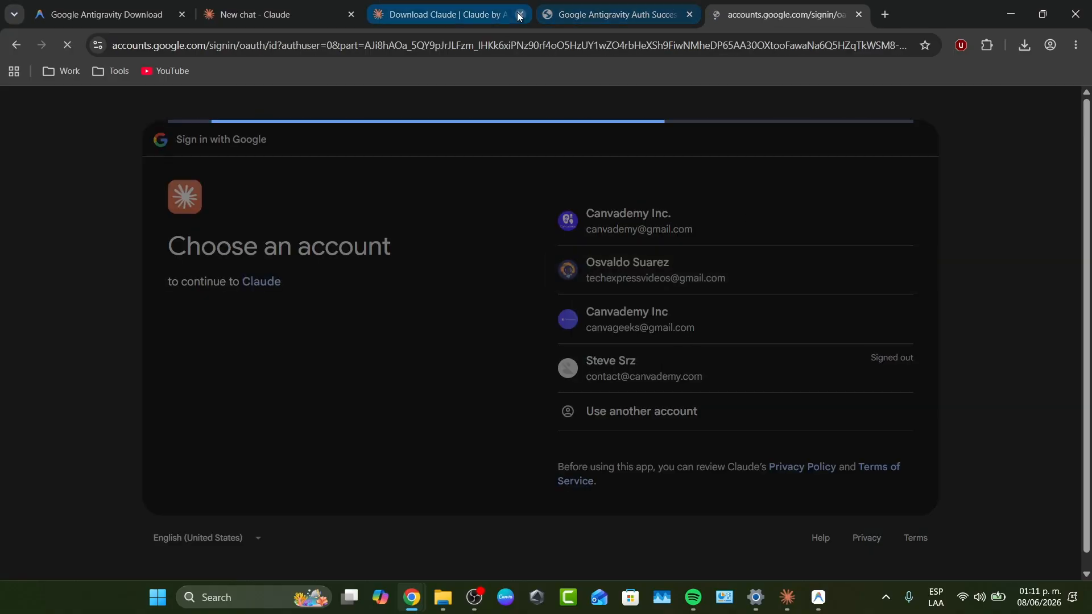
Close the unneeded browser tabs, approve the Google sign-in to Claude, and check the account in the desktop app.
left_click(354, 15)
left_click(354, 15)
left_click(352, 14)
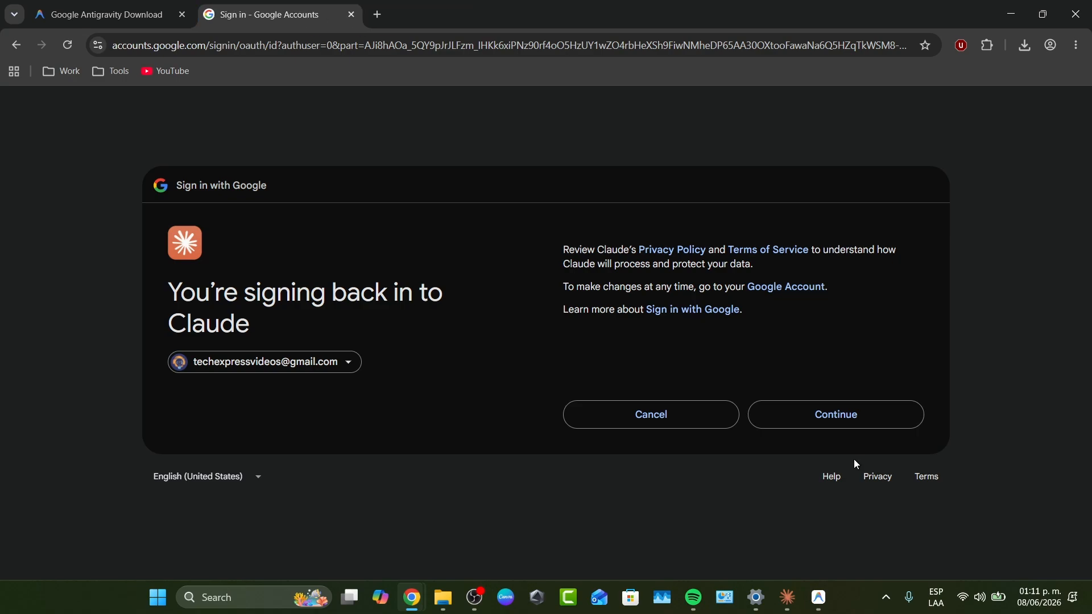
left_click(849, 415)
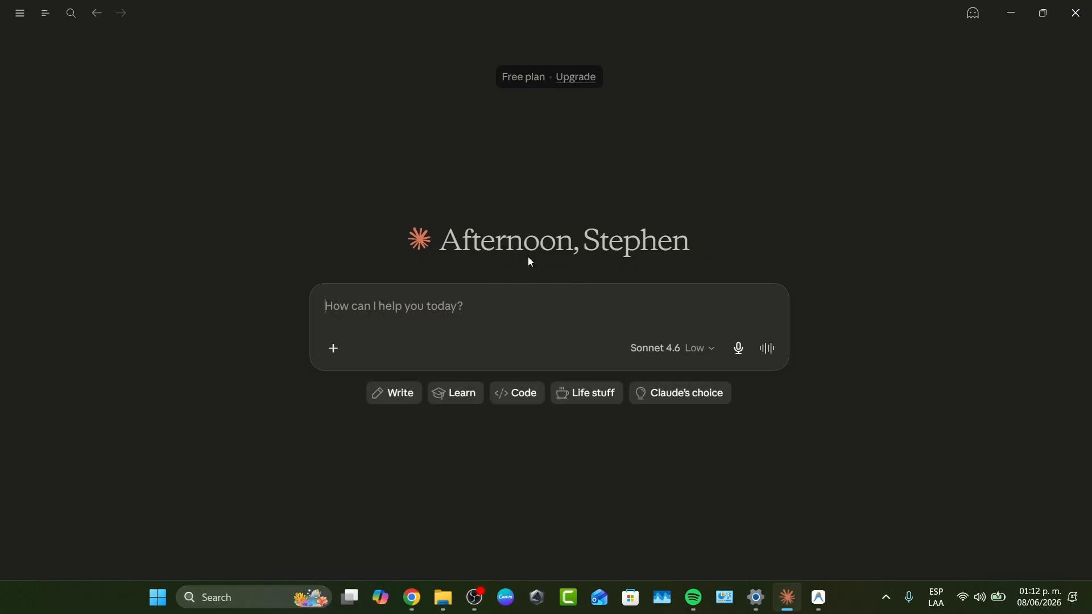
mouse_move(45, 13)
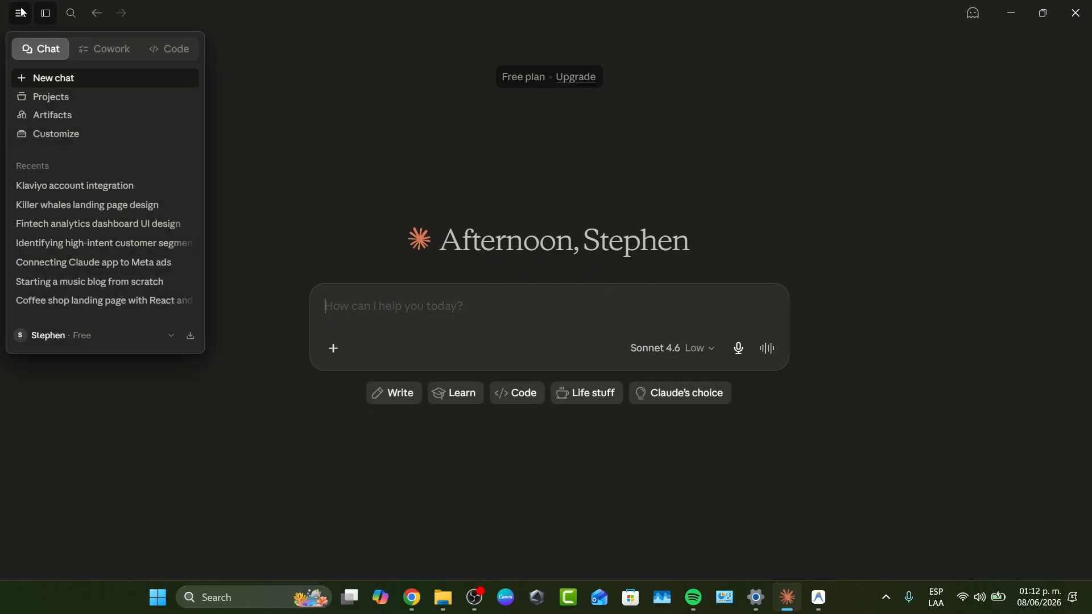
left_click(112, 336)
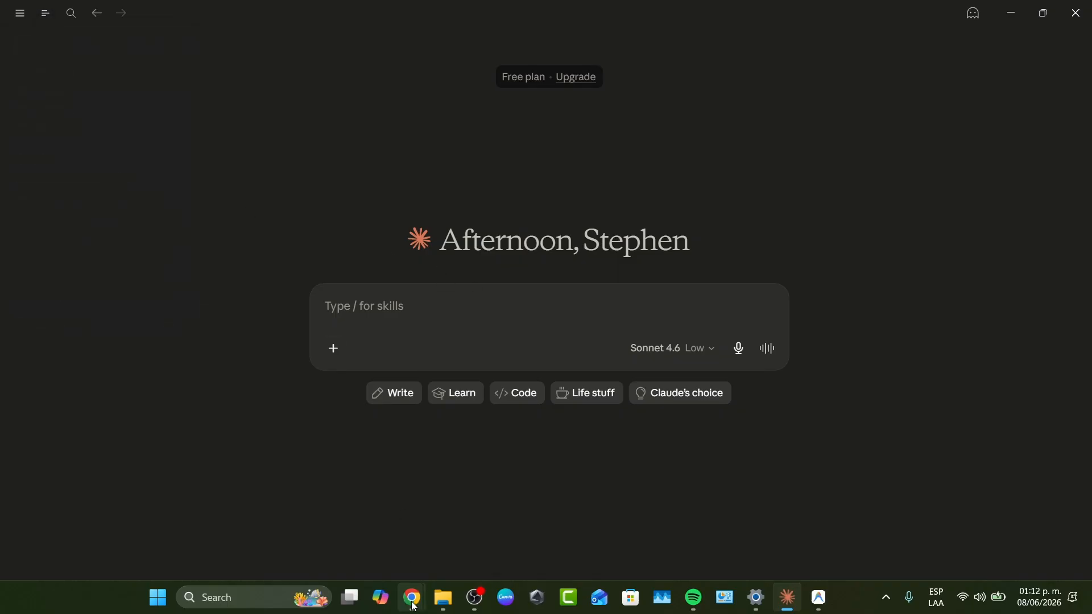
Switch to Chrome, search for "asana" in a new tab, and open the official Asana website.
mouse_move(414, 606)
left_click(484, 512)
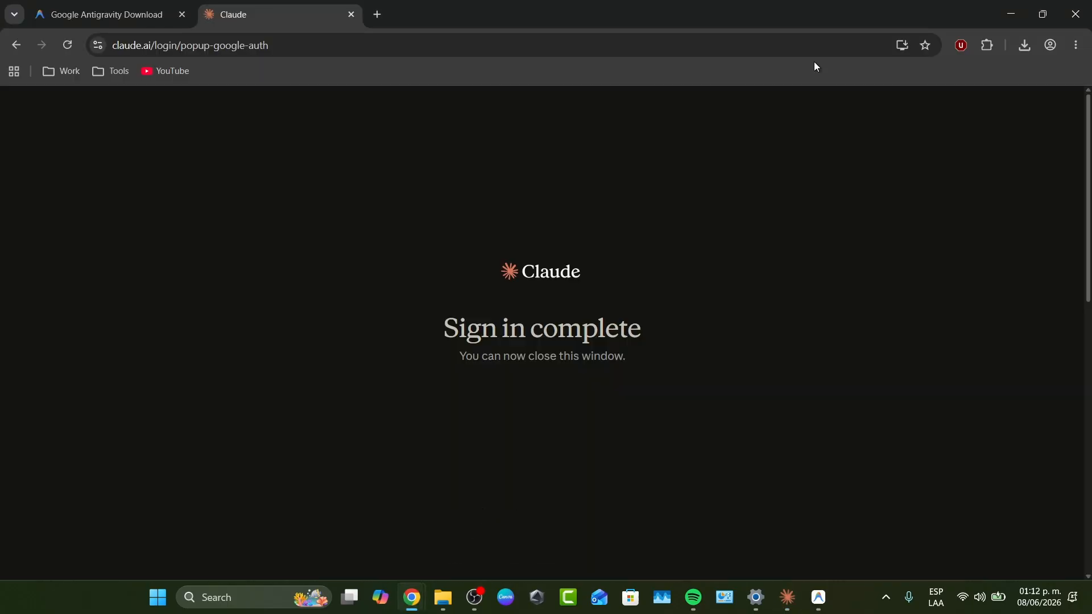
left_click(378, 15)
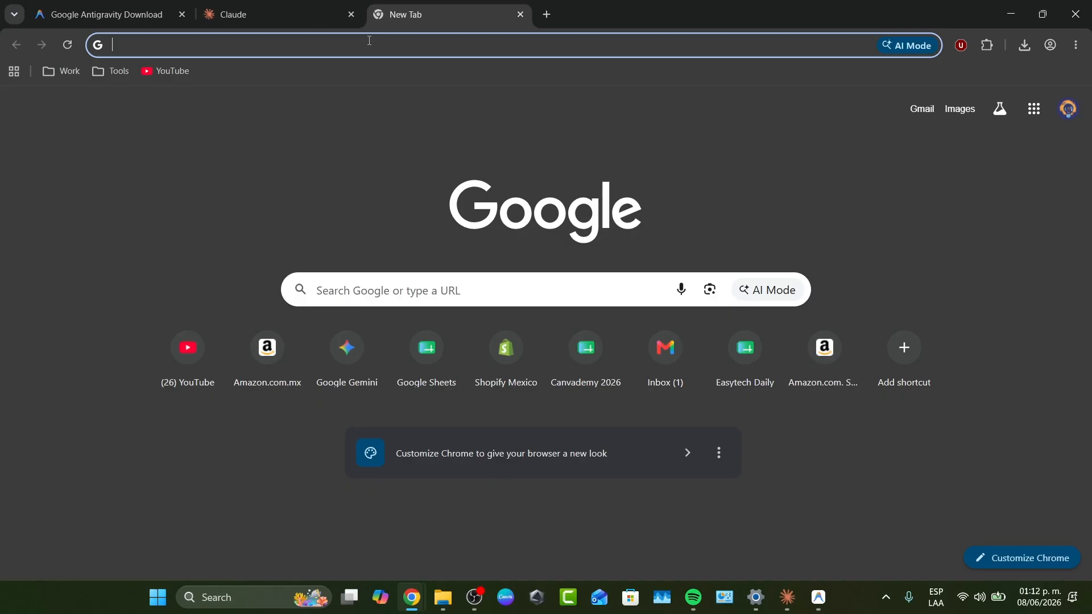
type("asana")
key("Return")
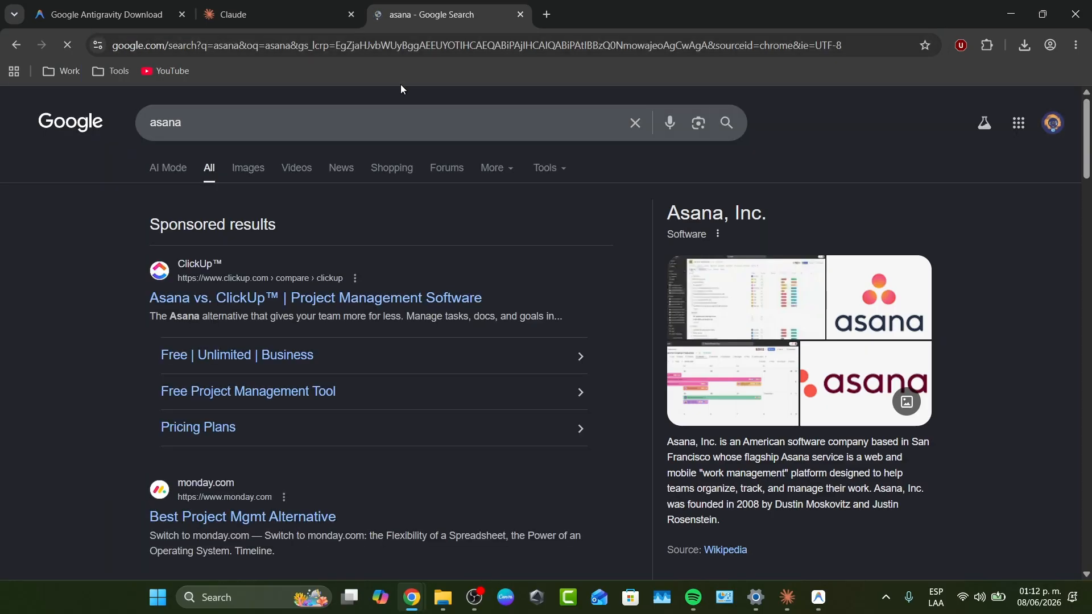
scroll(384, 401, "down", 5)
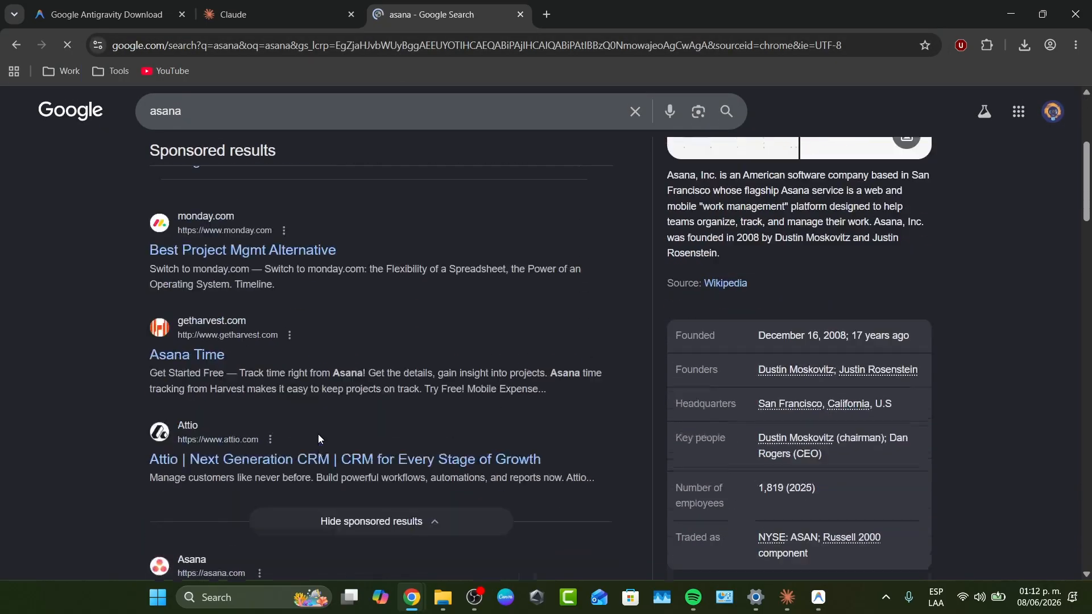
scroll(318, 438, "down", 4)
left_click(298, 362)
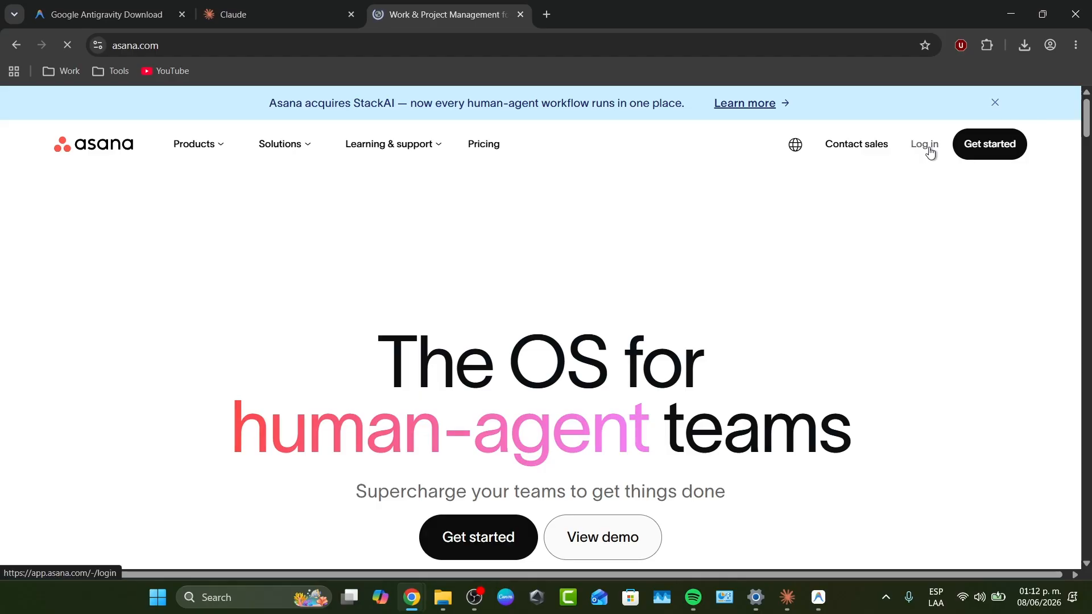
Log in to Asana with the same Google account used for Claude, closing the leftover Claude sign-in tab.
left_click(927, 149)
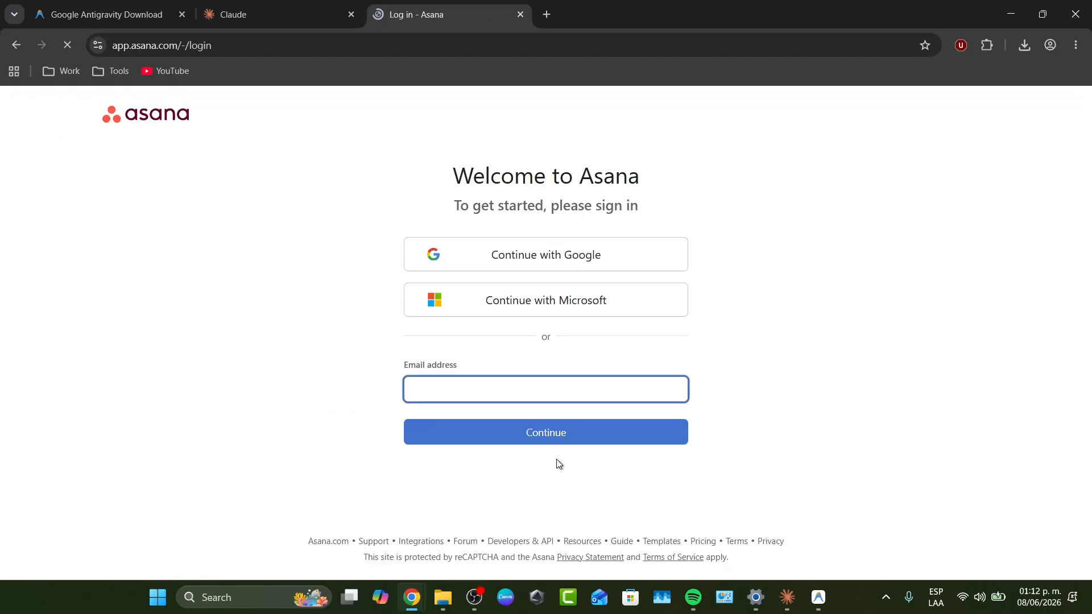
left_click(587, 265)
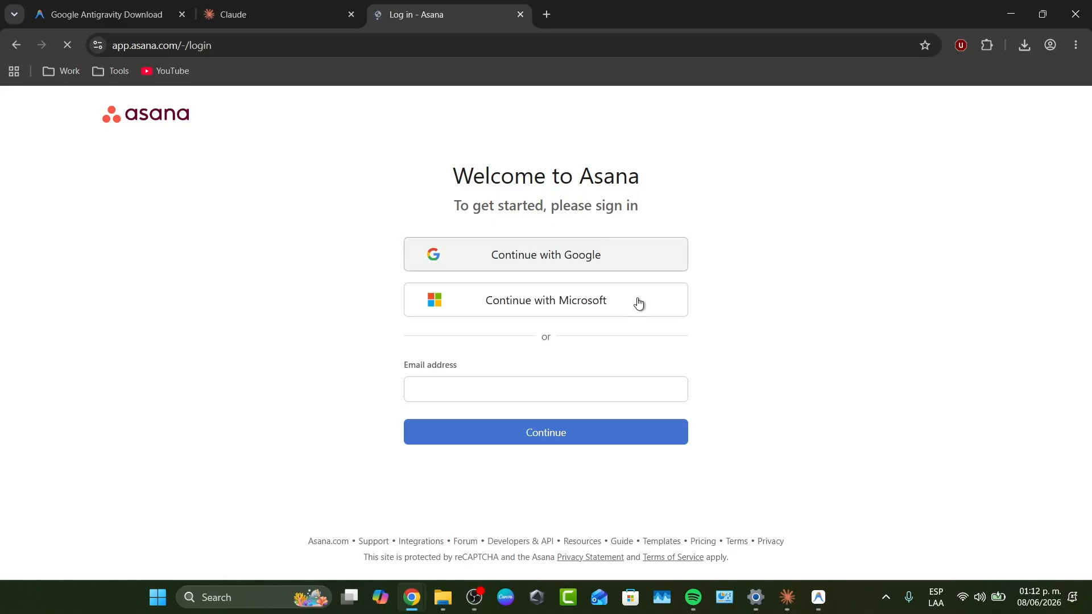
mouse_move(787, 597)
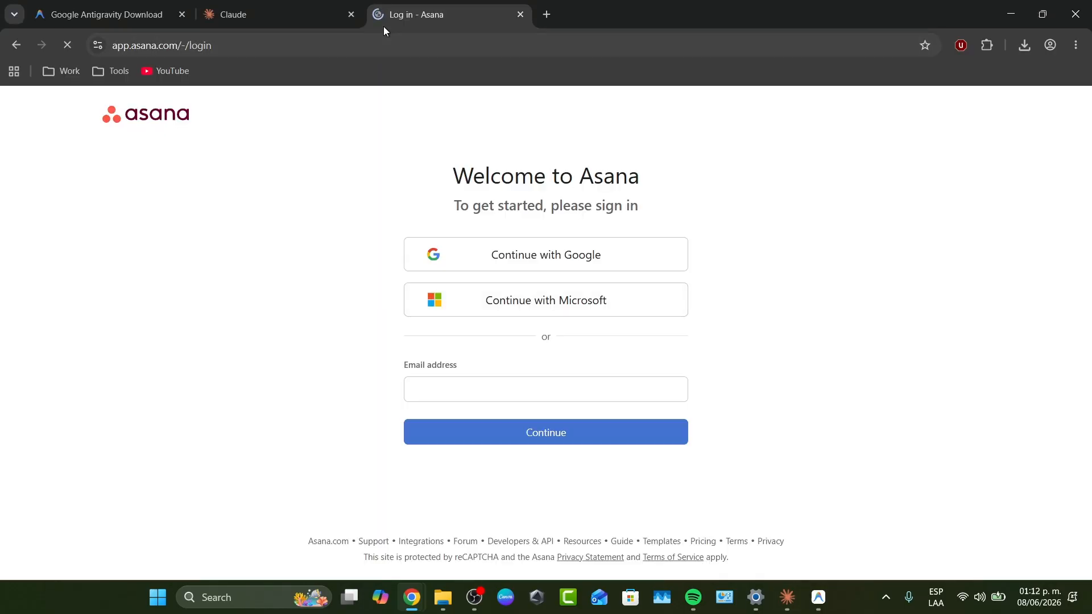
left_click(285, 6)
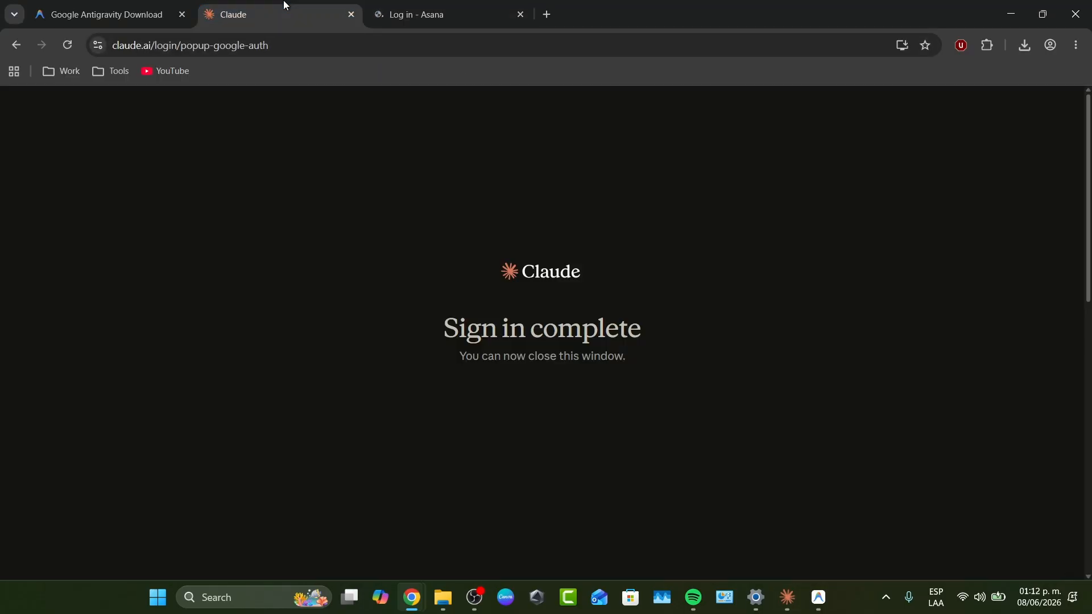
left_click(67, 44)
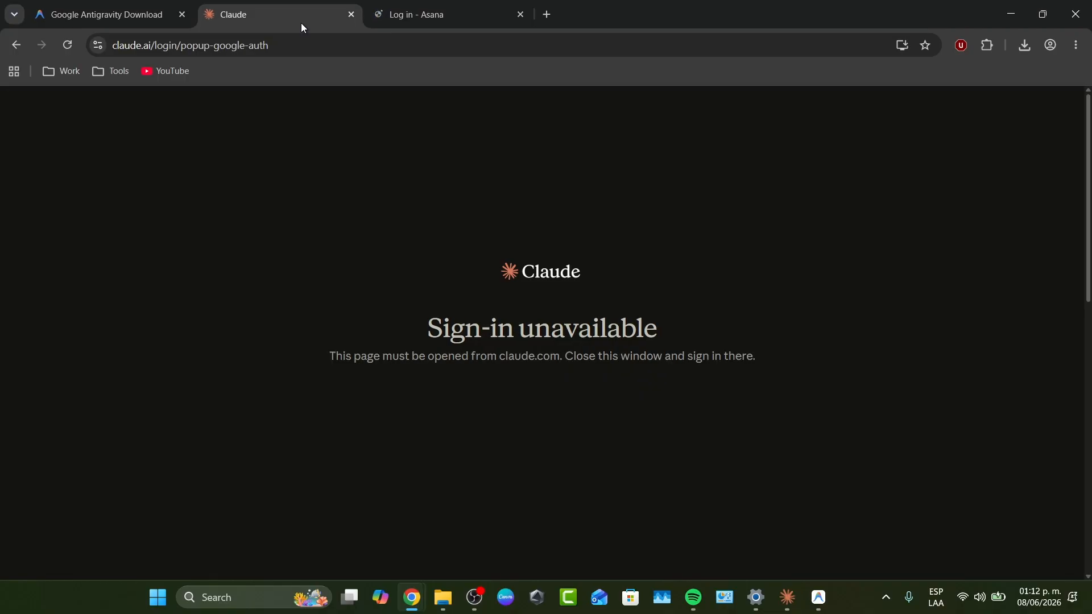
left_click(351, 15)
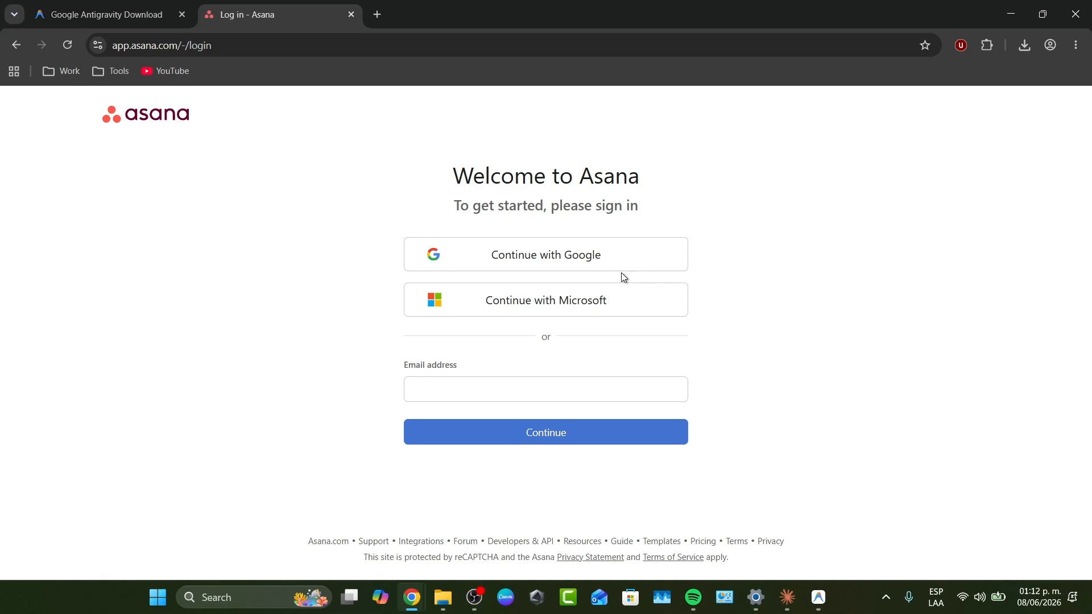
left_click(606, 255)
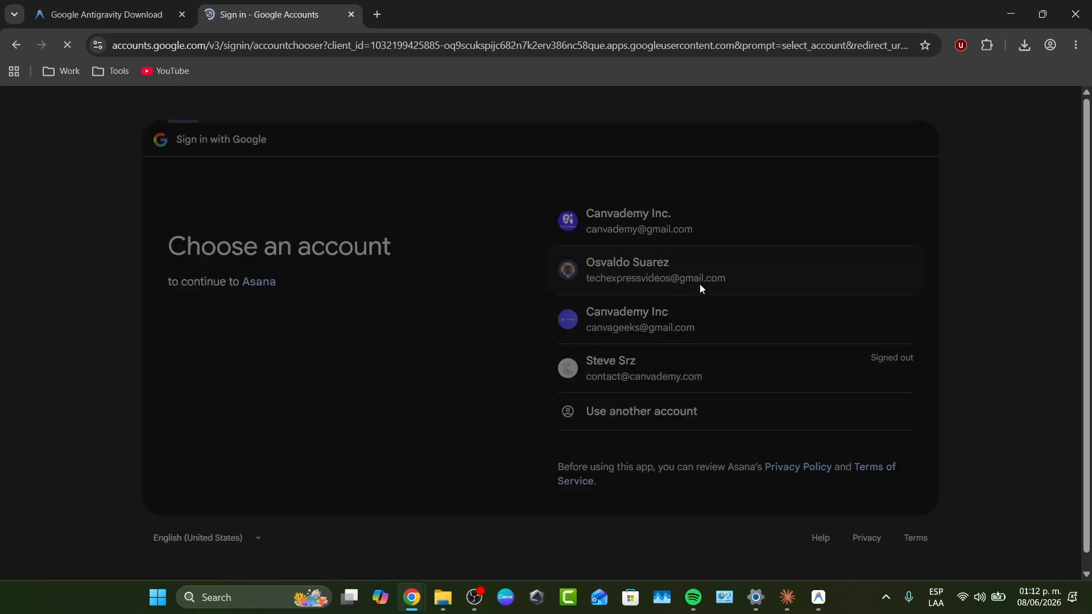
left_click(699, 285)
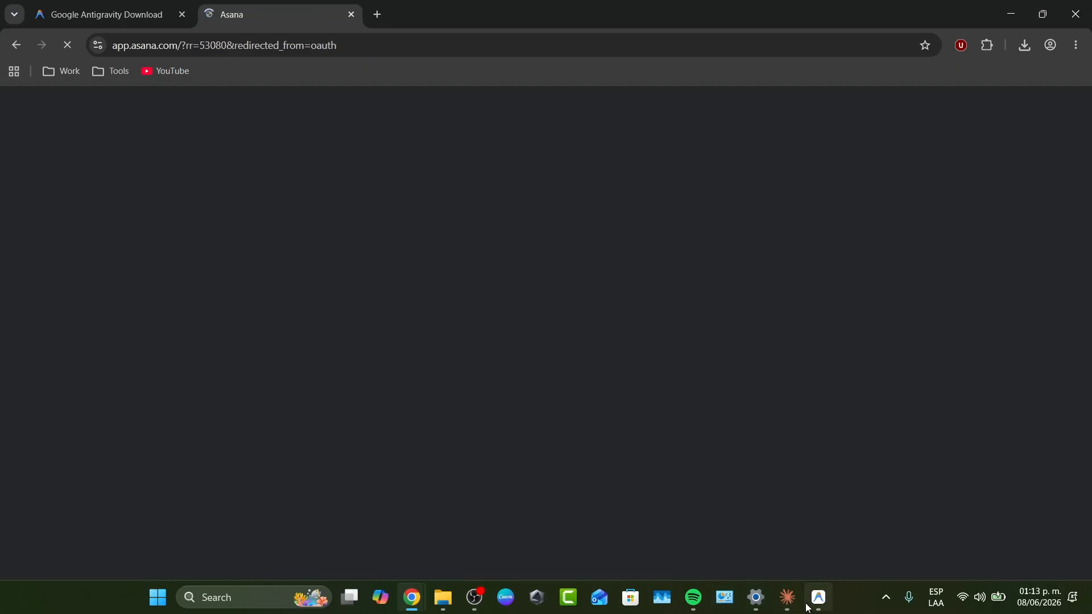
Switch to the Claude desktop app and send "I want to connect and work with my Asana project. Let's get started.".
mouse_move(788, 597)
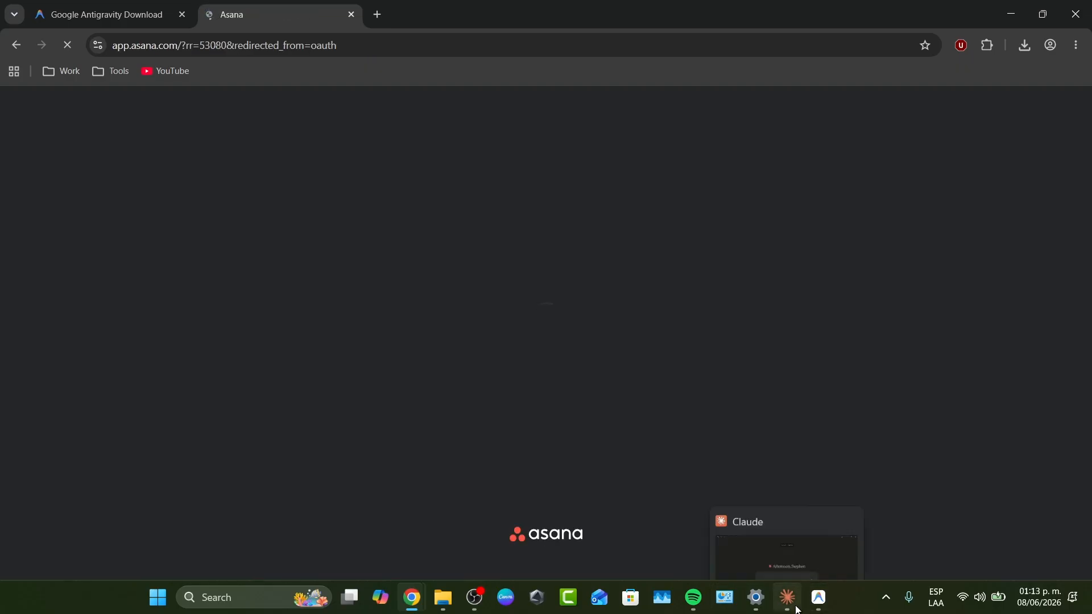
left_click(750, 539)
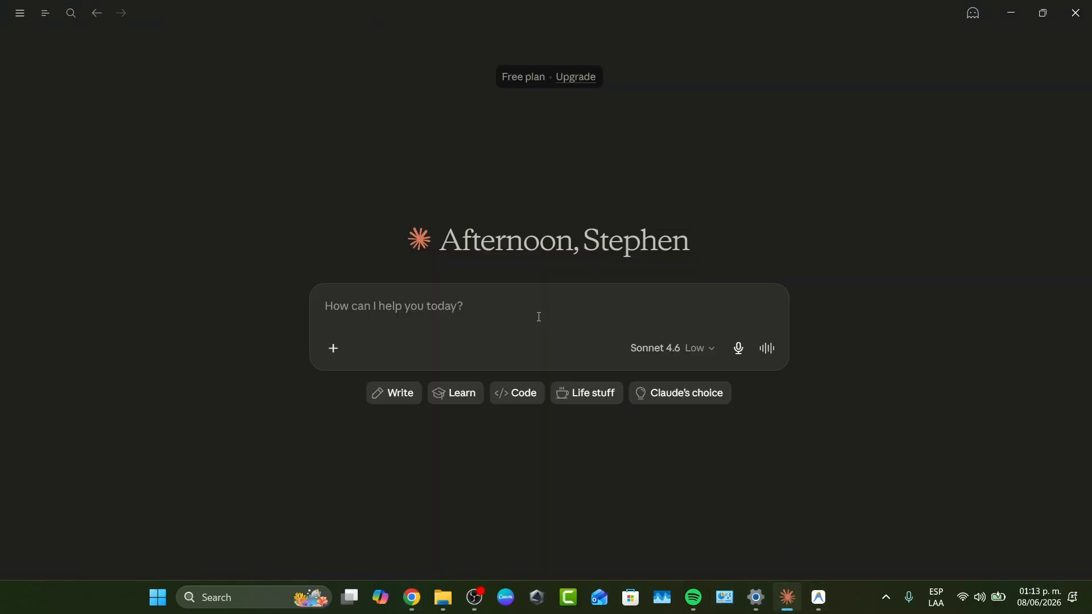
type("I want to connect and work with my Asana project. Let's get started.")
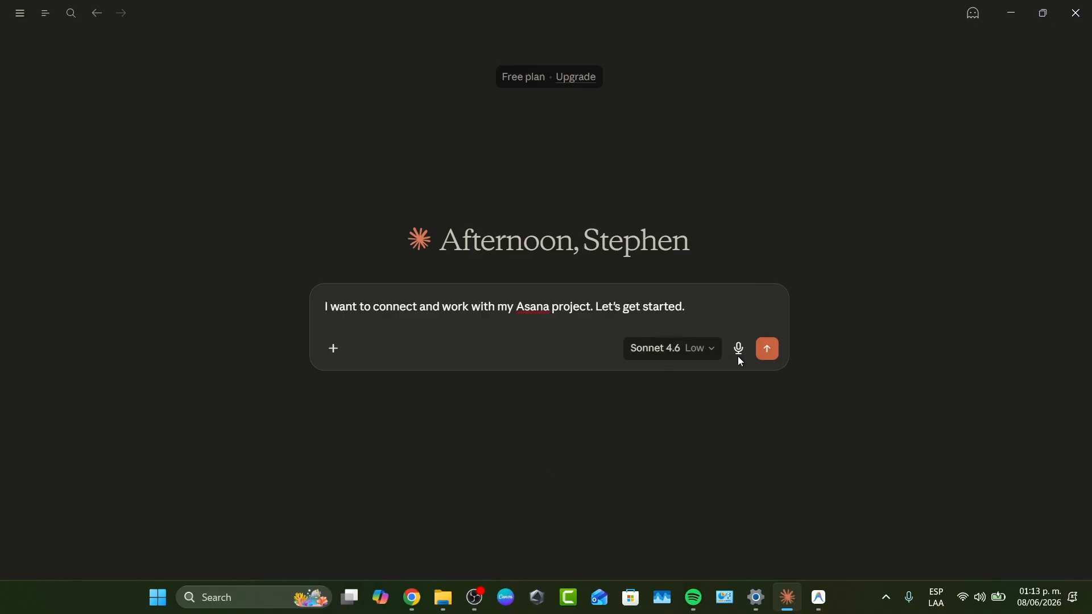
left_click(767, 350)
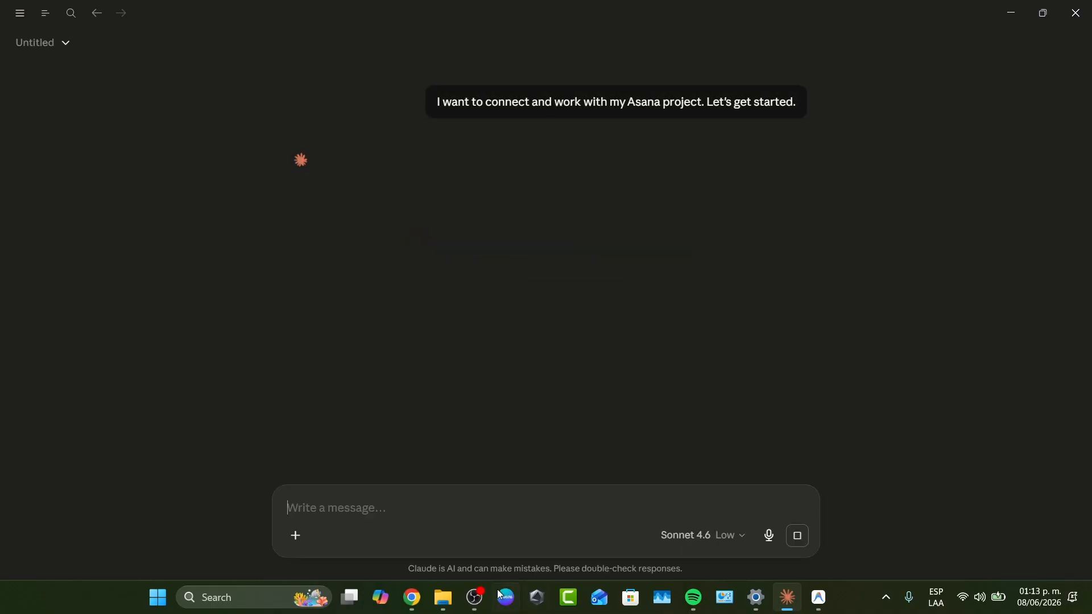
Switch to Chrome and dismiss the Asana desktop app promotion on the Asana home page.
mouse_move(412, 597)
left_click(480, 532)
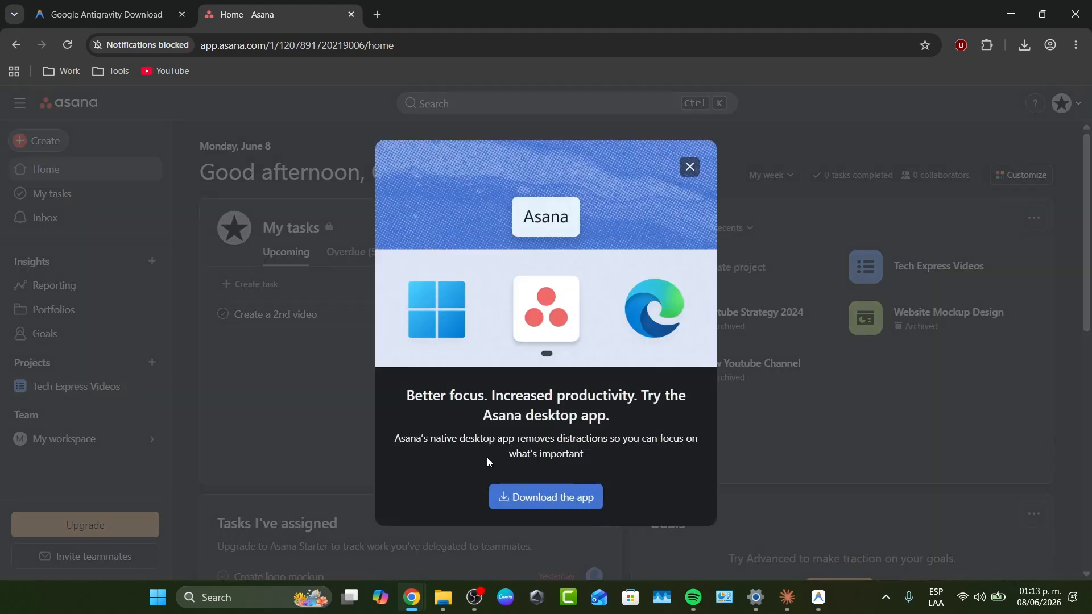
left_click(756, 445)
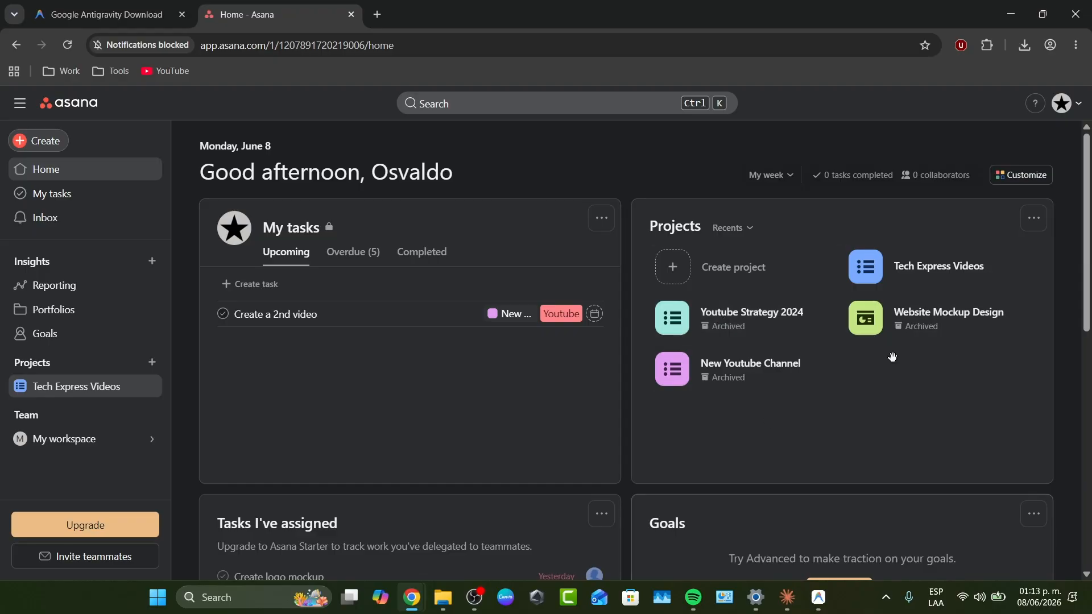
Return to the Claude desktop app, connect the suggested Asana connector, and allow Claude access to Asana MCP.
left_click(788, 597)
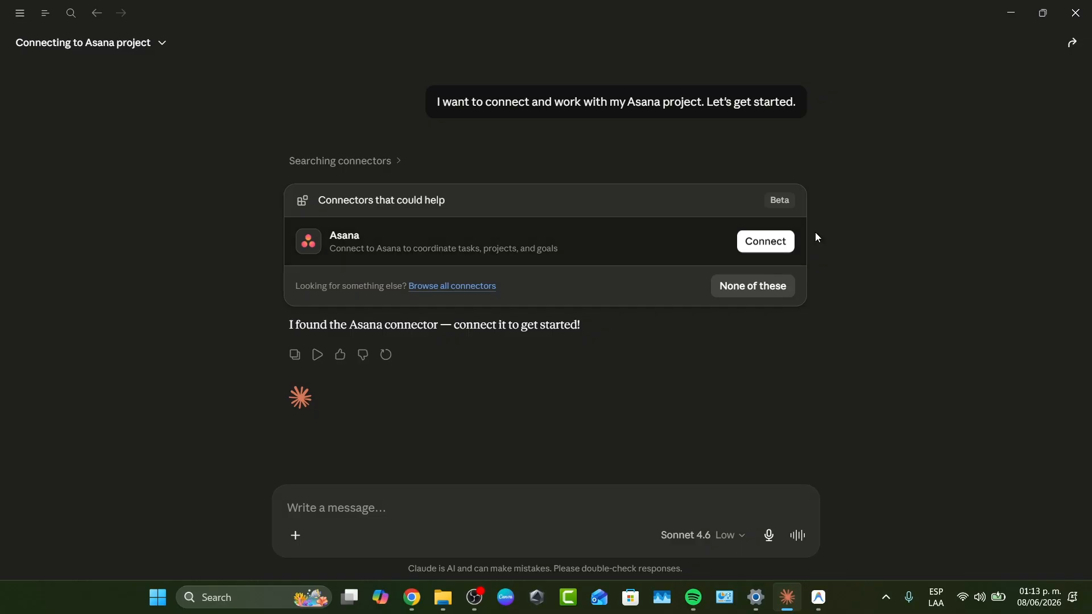
left_click(776, 245)
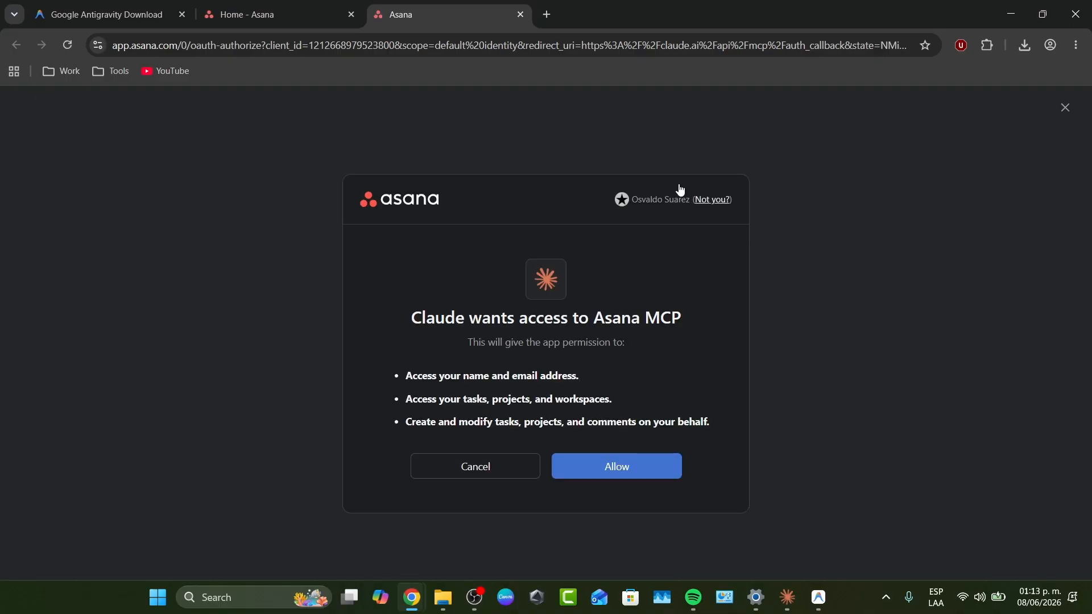
left_click(619, 465)
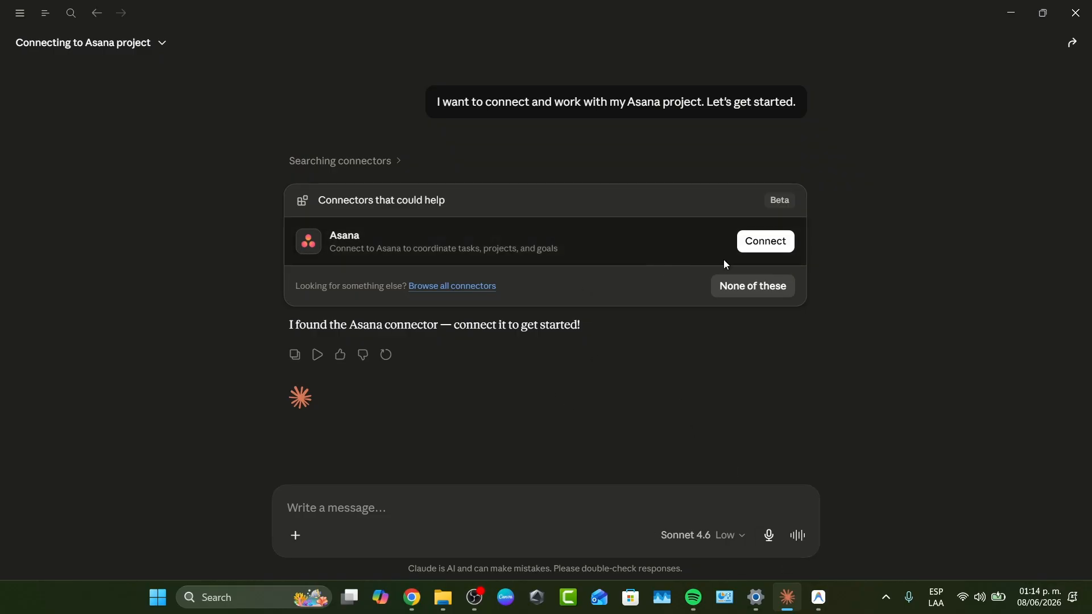
Repeat the Asana connector authorization with the old Claude tab closed, and close the Claude desktop app window.
left_click(770, 254)
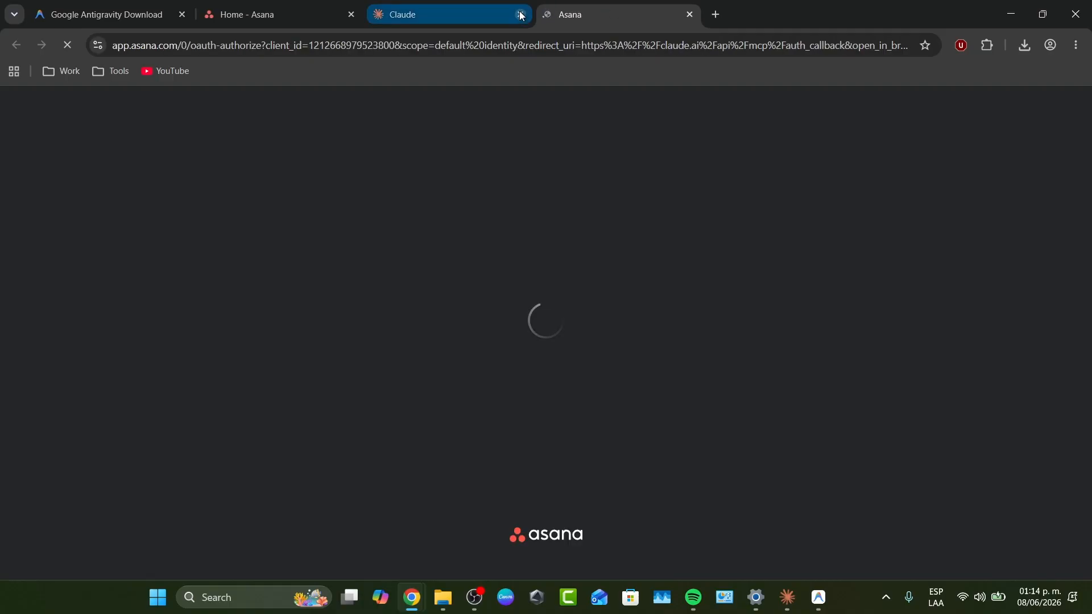
left_click(521, 14)
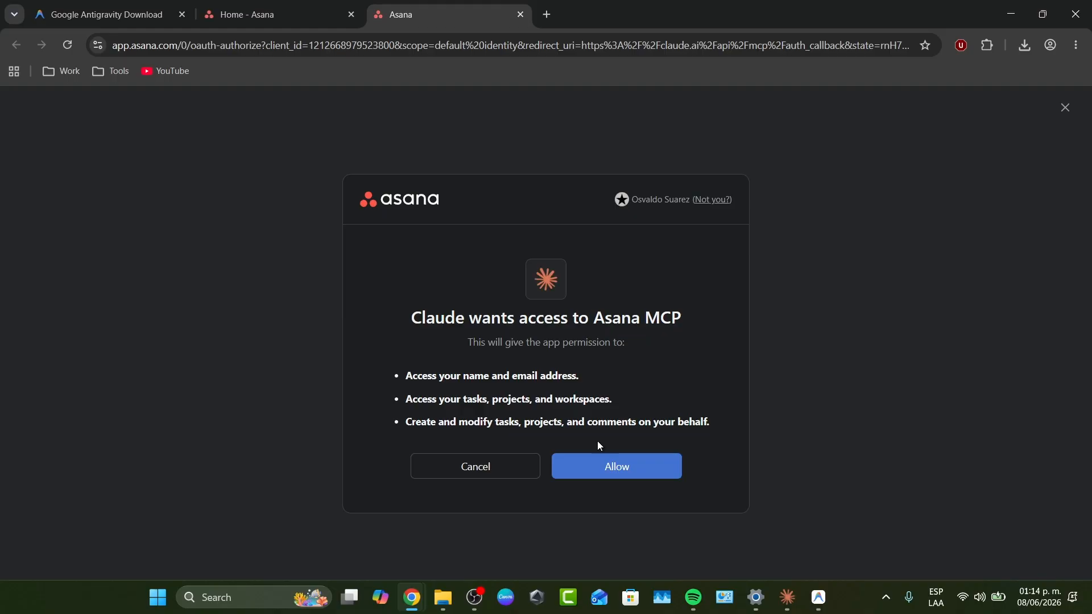
left_click(600, 462)
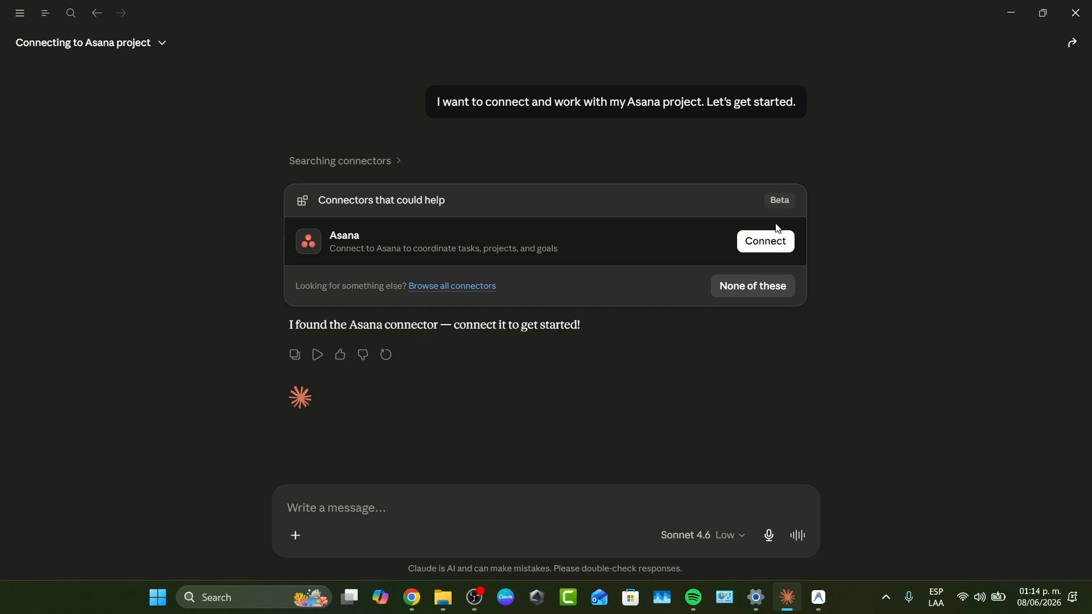
left_click(1075, 13)
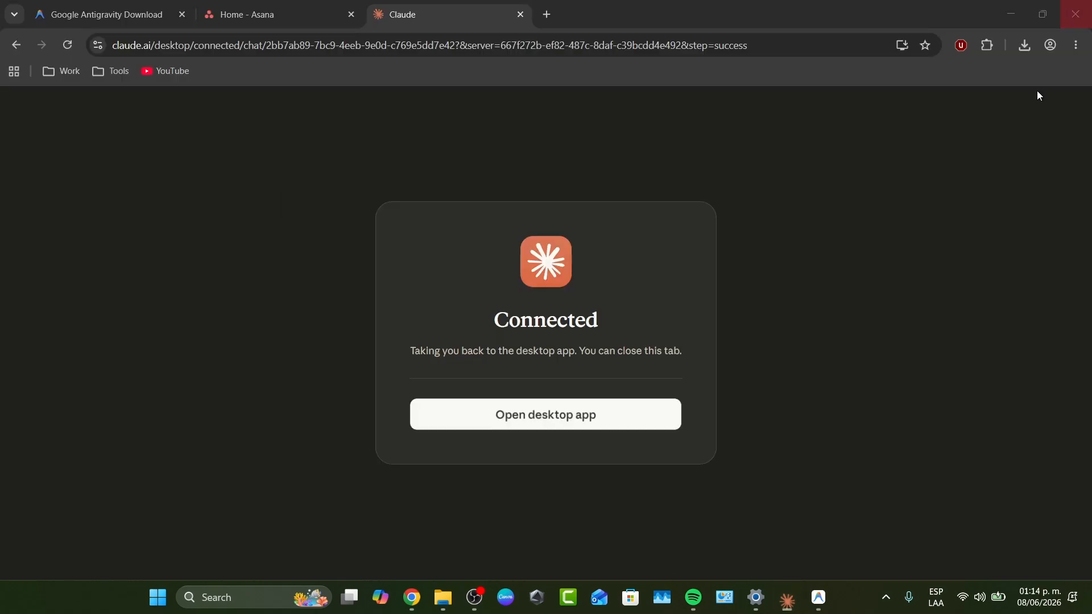
Quit the Claude desktop app completely, including its background process, and launch it again.
left_click(885, 597)
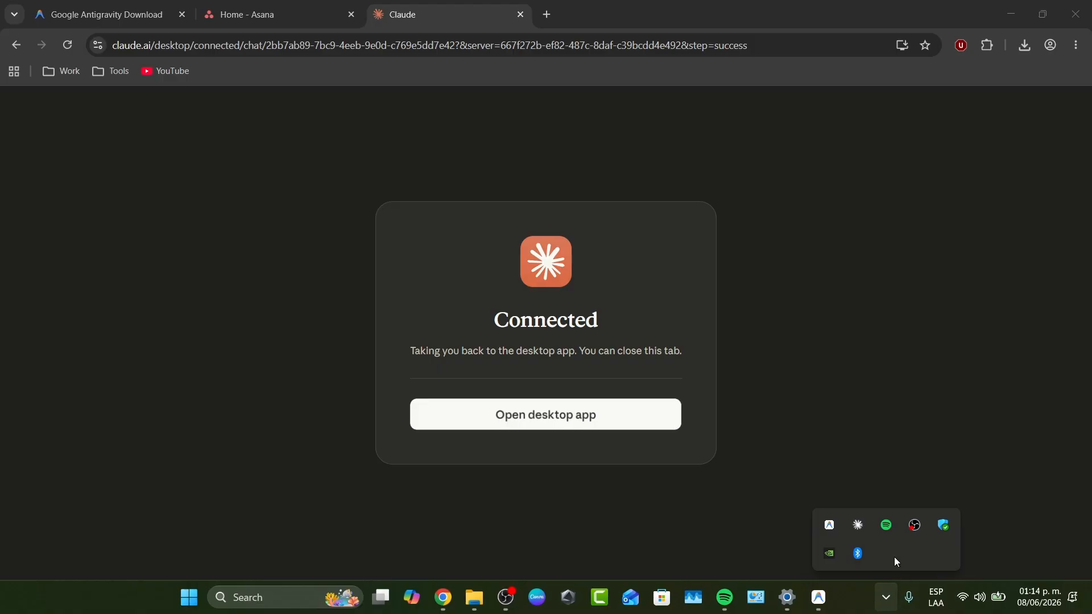
right_click(855, 522)
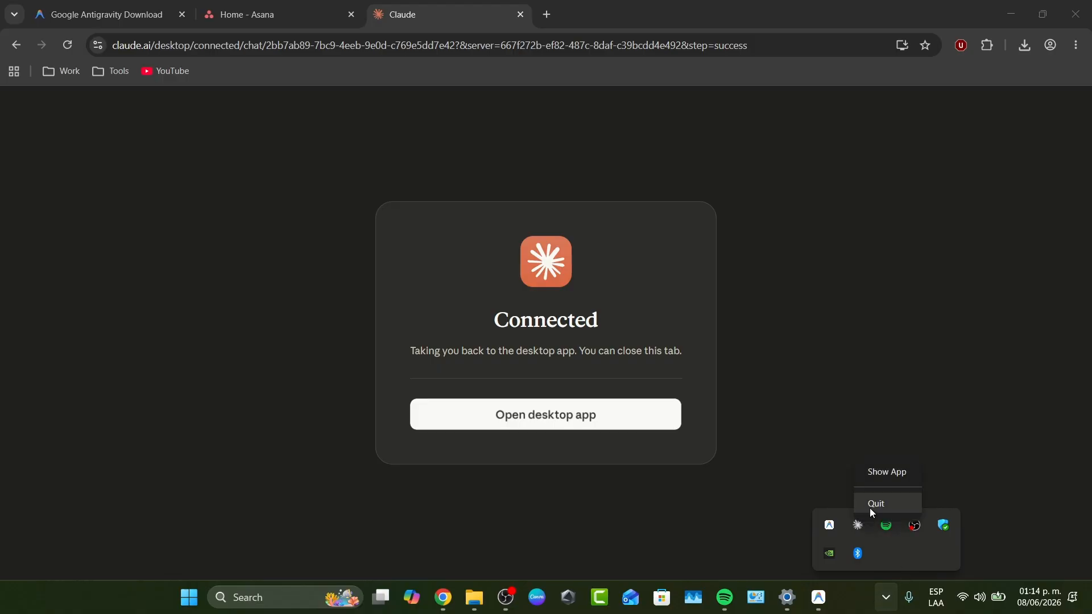
left_click(870, 504)
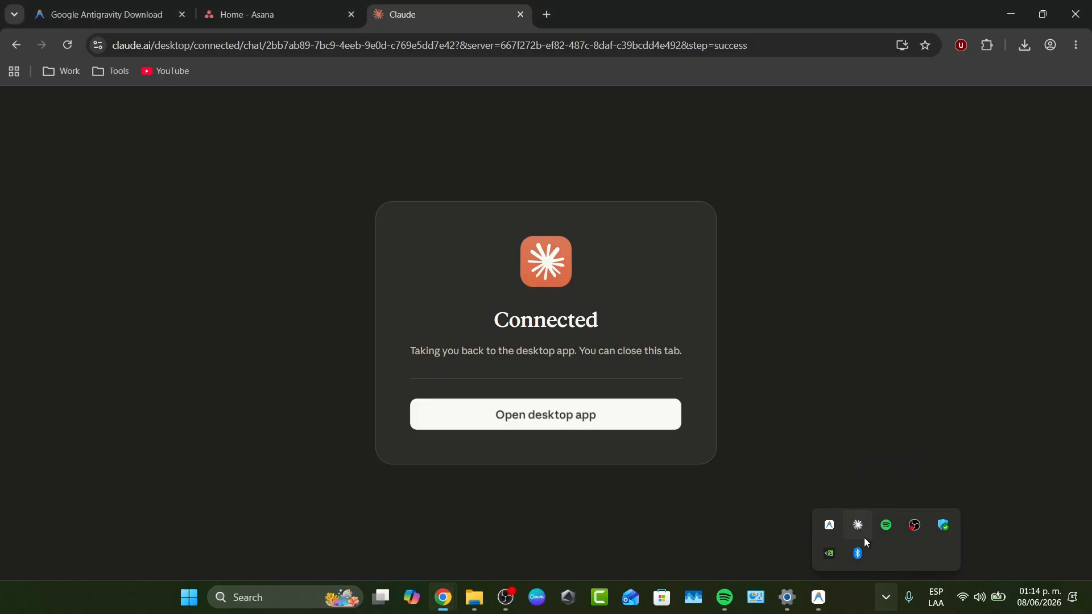
left_click(886, 599)
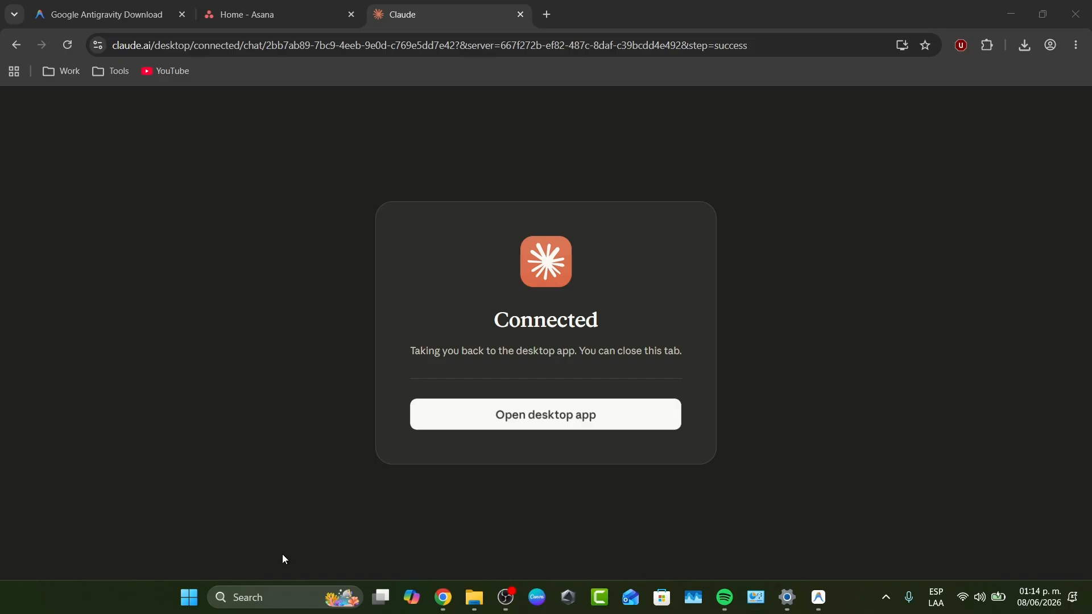
left_click(274, 596)
left_click(296, 205)
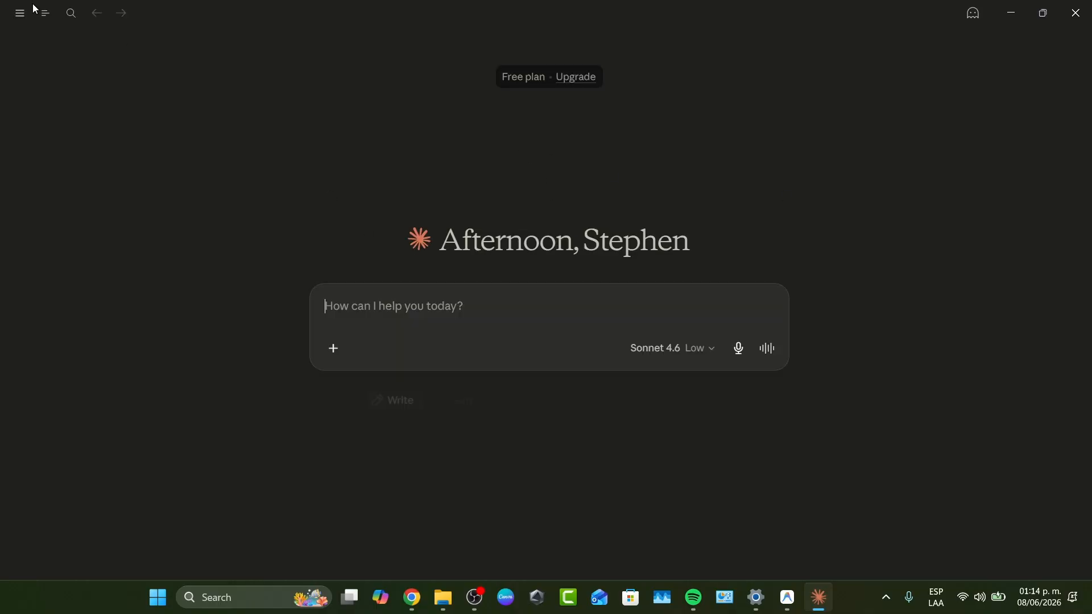
Open the recent chat "Connecting to Asana project" and choose to use the connected Asana connector.
mouse_move(17, 13)
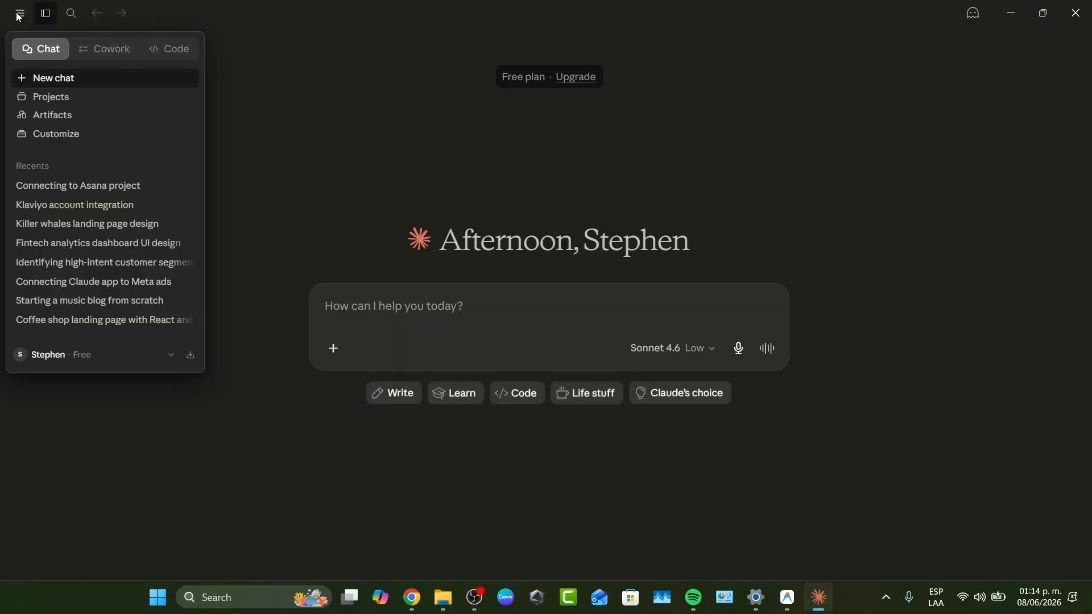
left_click(112, 186)
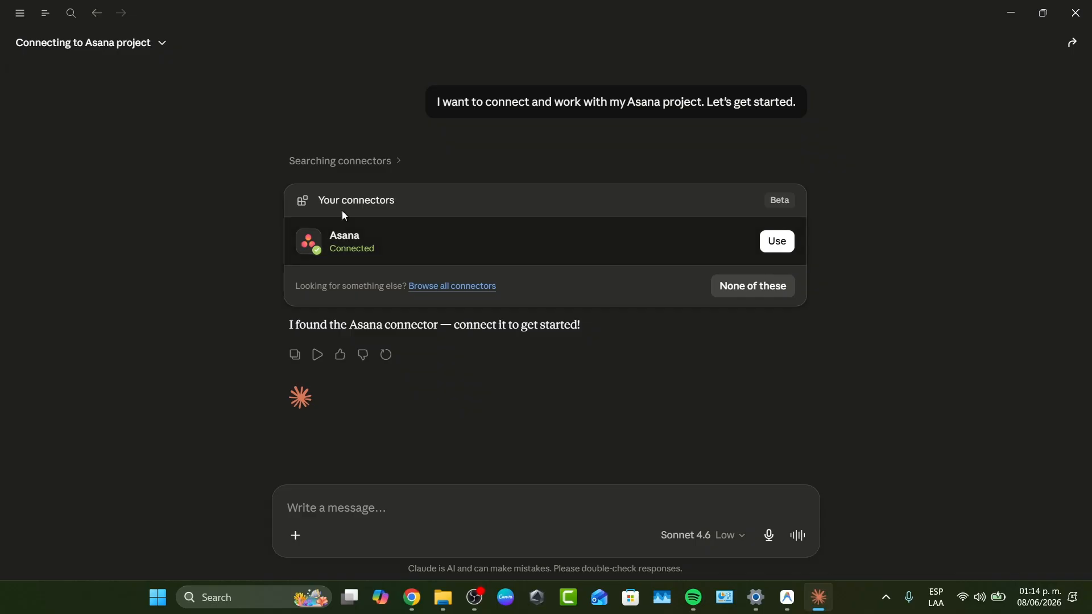
left_click(777, 241)
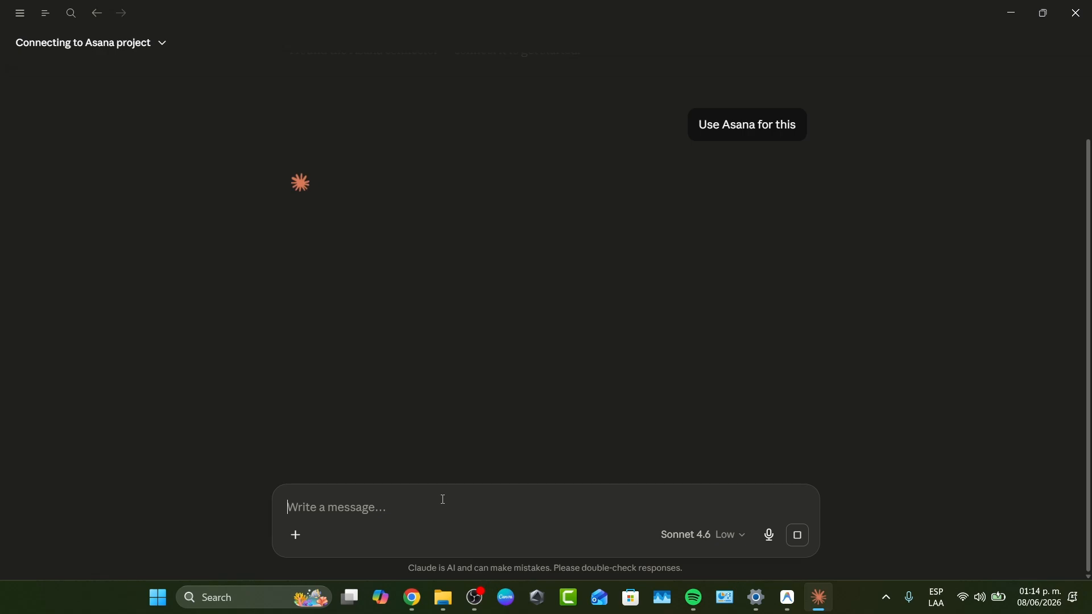
Send "In my project, (recent) create 3 more task, with due dates from june 15,16 and 17th" and always allow Asana's Create tasks action.
type("In my")
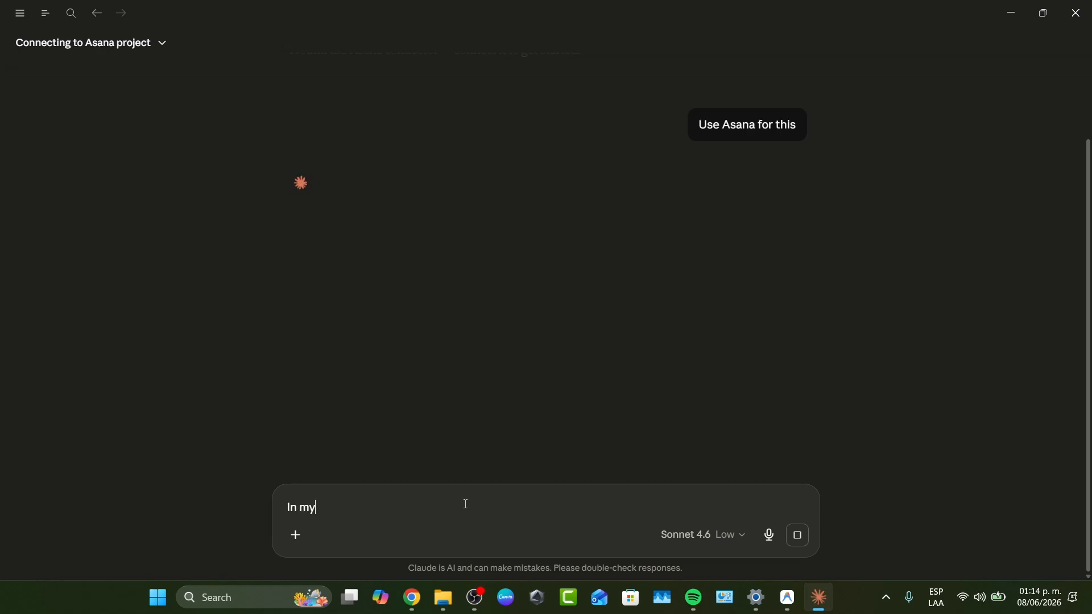
type(" project, (recent(")
key("BackSpace")
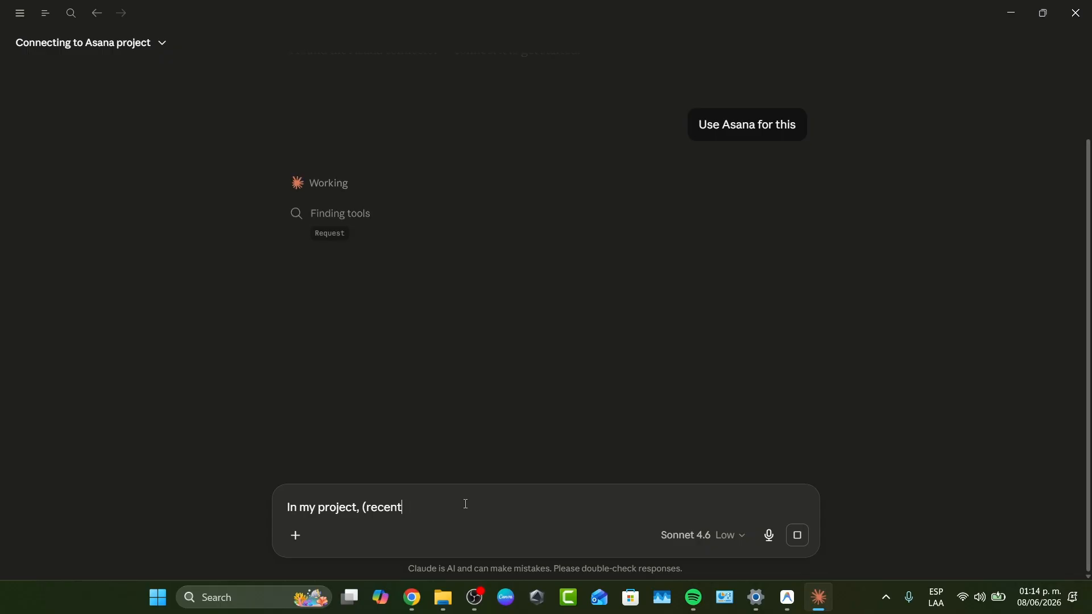
type(") create 3 more task")
key("BackSpace")
type(", with due dates from june 15,16 and 17th")
key("Return")
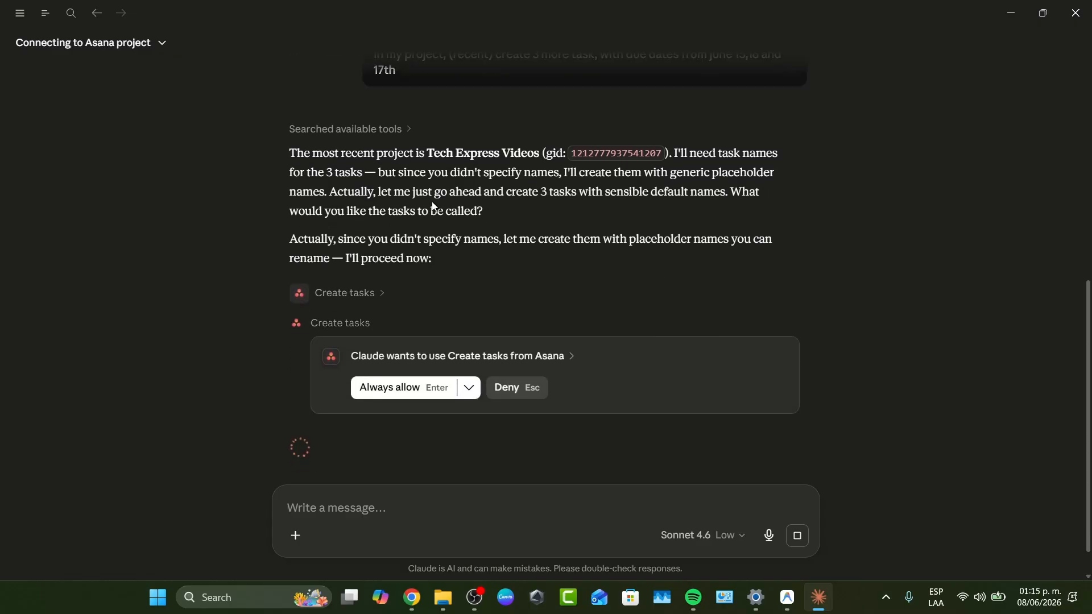
left_click(428, 390)
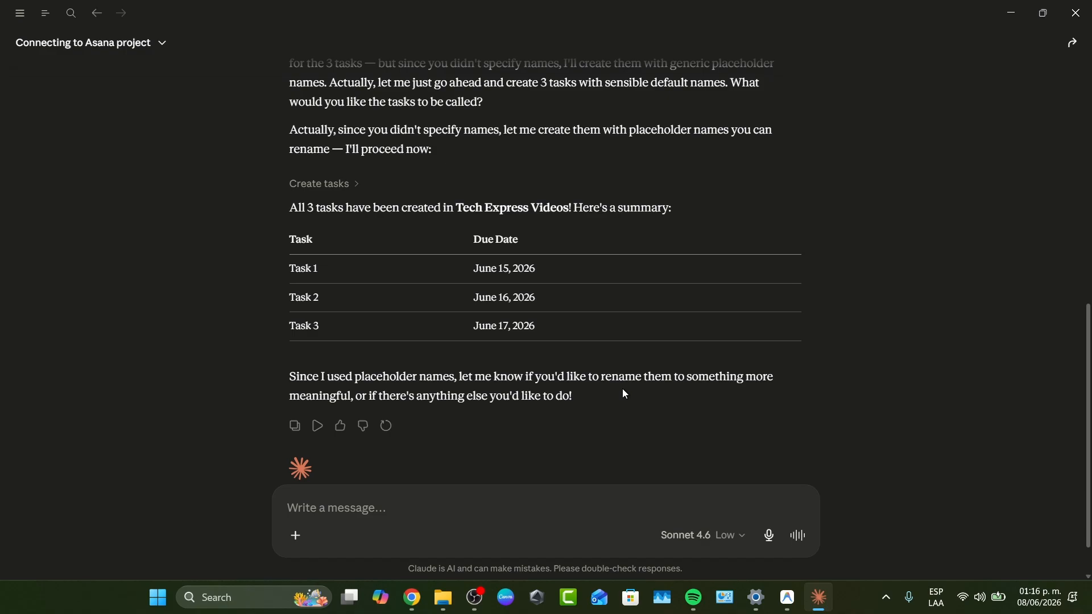
scroll(599, 340, "down", 2)
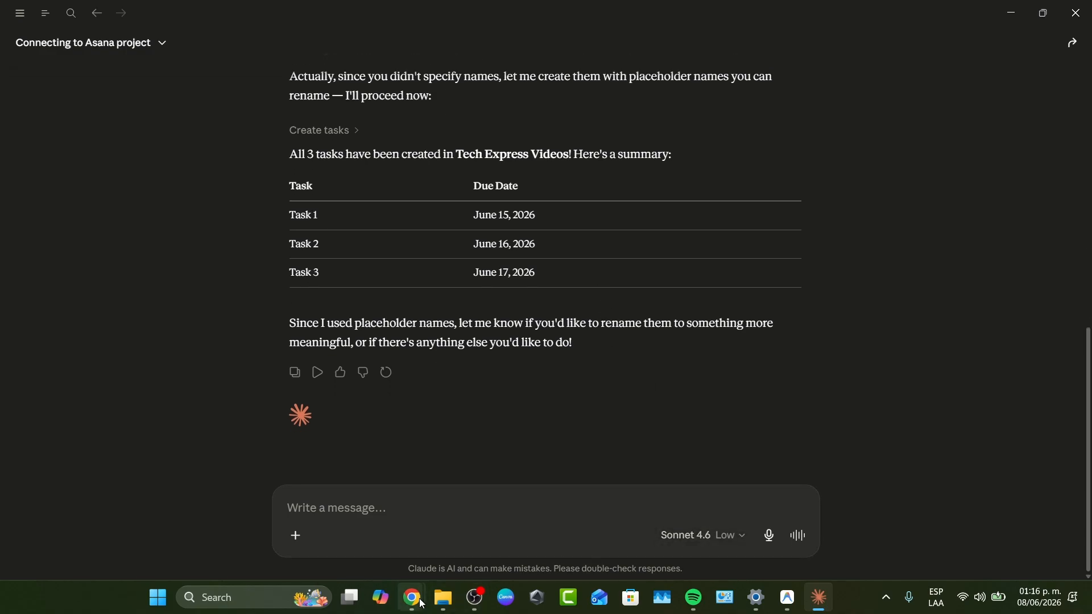
Switch to the Asana home page in Chrome, close the leftover Claude tab, and reload the Asana page.
mouse_move(413, 597)
left_click(483, 507)
left_click(297, 7)
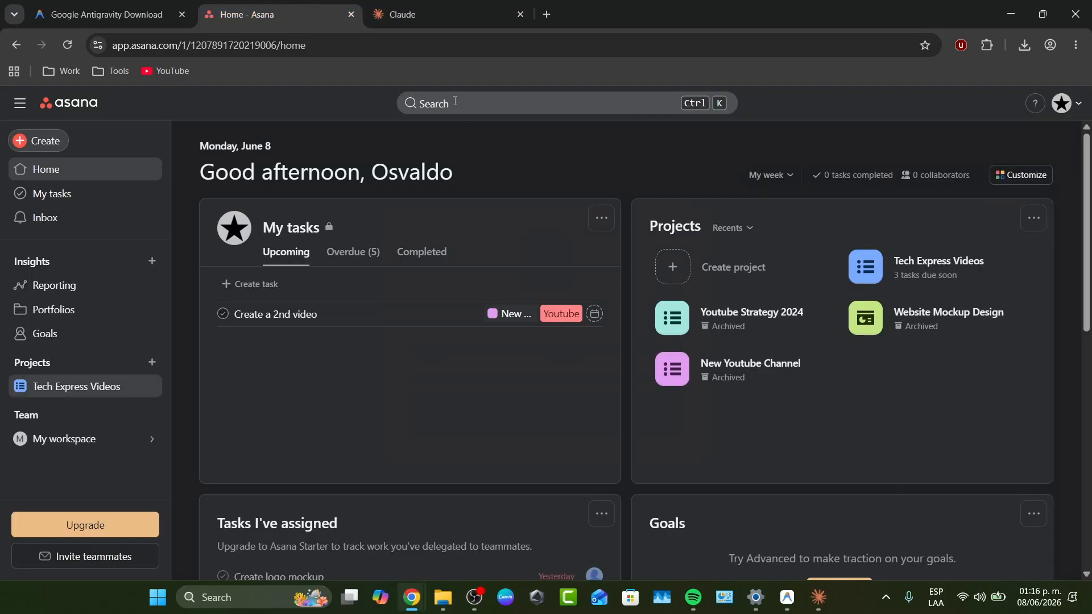
scroll(459, 374, "down", 3)
scroll(509, 313, "up", 3)
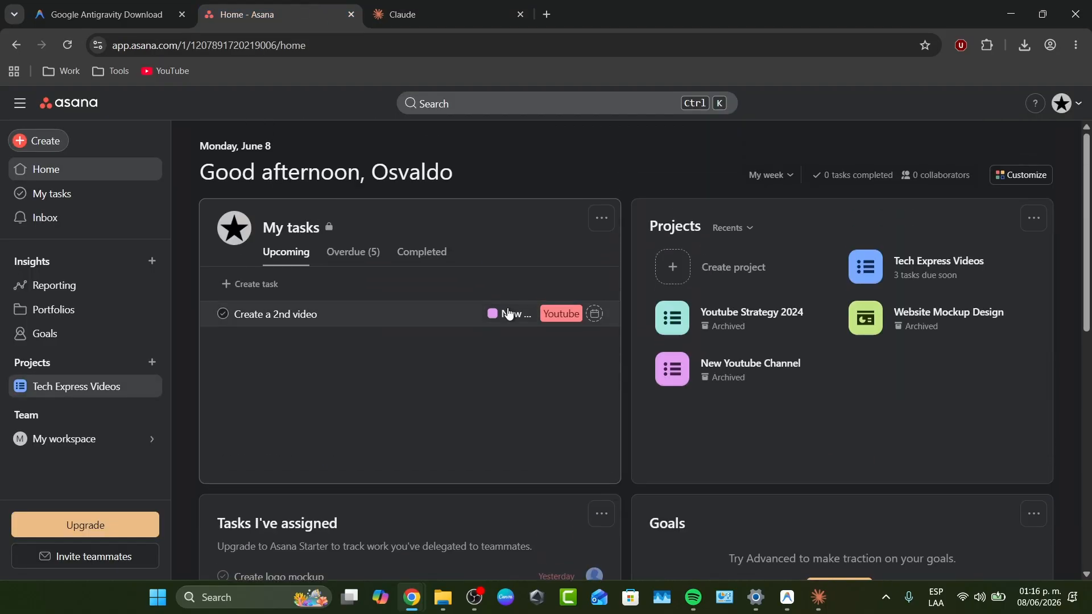
left_click(521, 14)
left_click(68, 45)
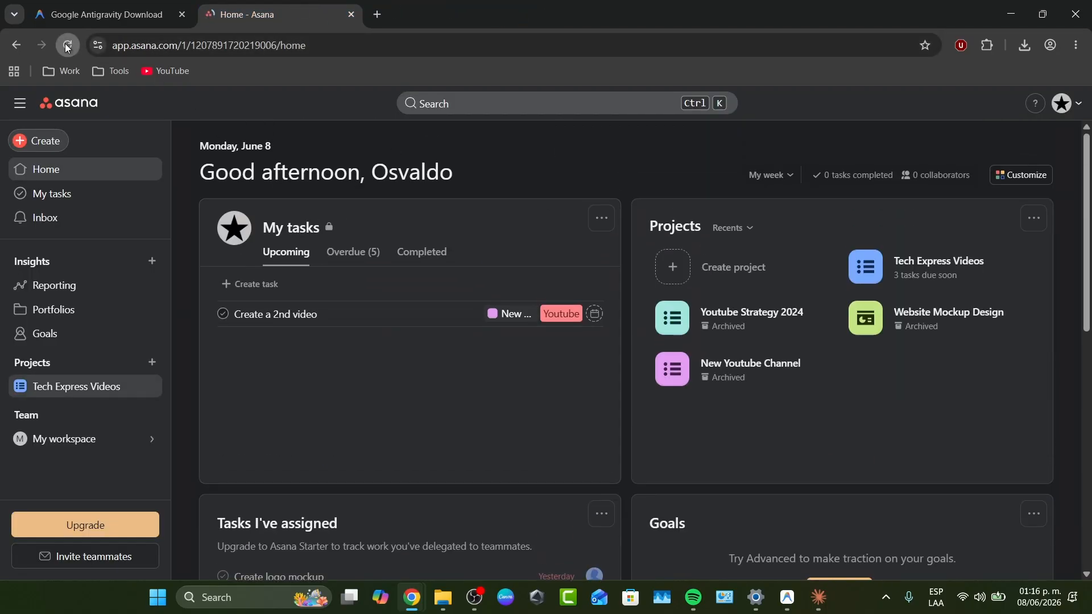